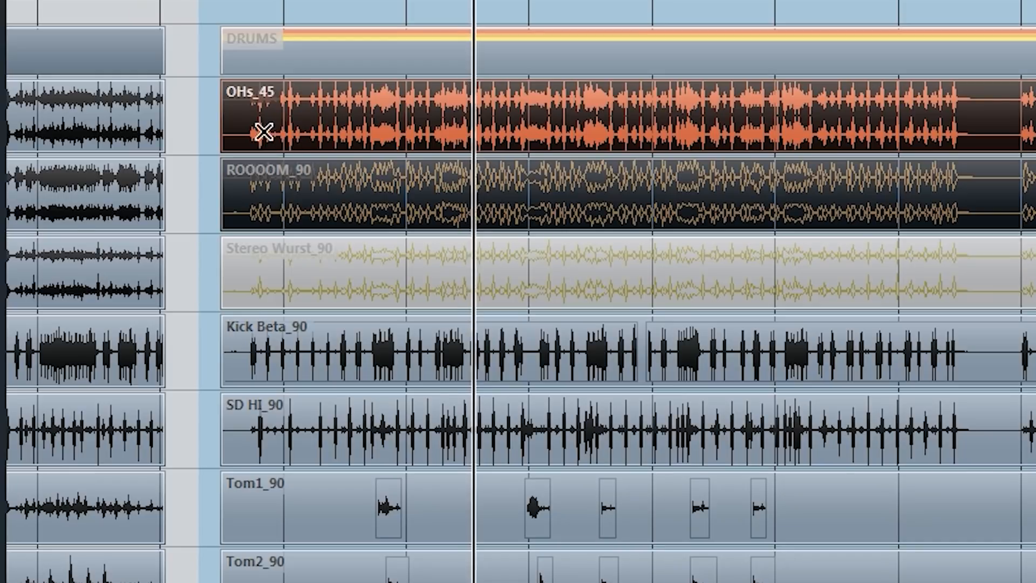
# - Toggle the muting of the OHs and ROOOOM events to compare the drum sound with and without them
pyautogui.moveTo(189, 116); pyautogui.dragTo(325, 184)
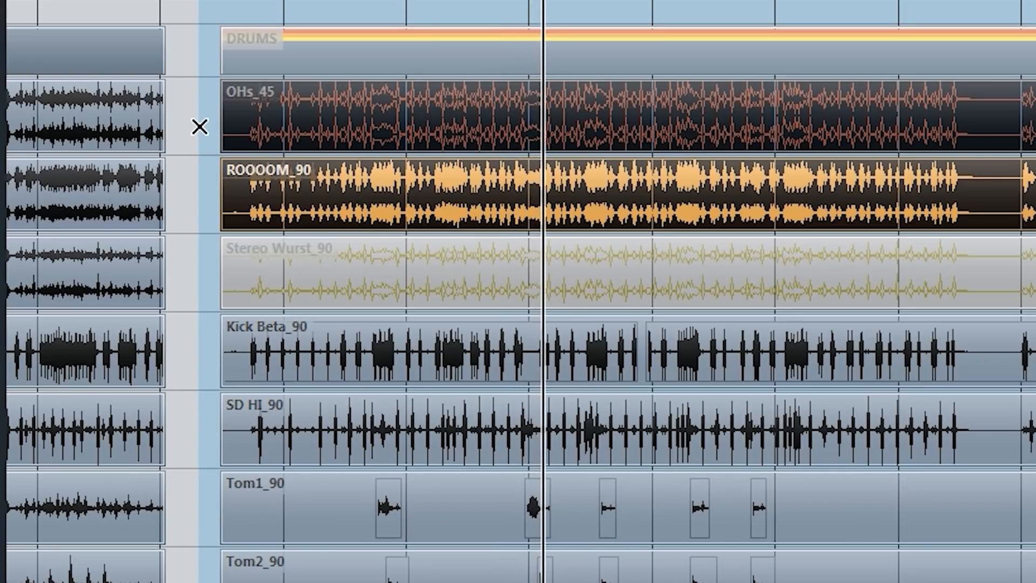
pyautogui.moveTo(190, 126); pyautogui.dragTo(324, 189)
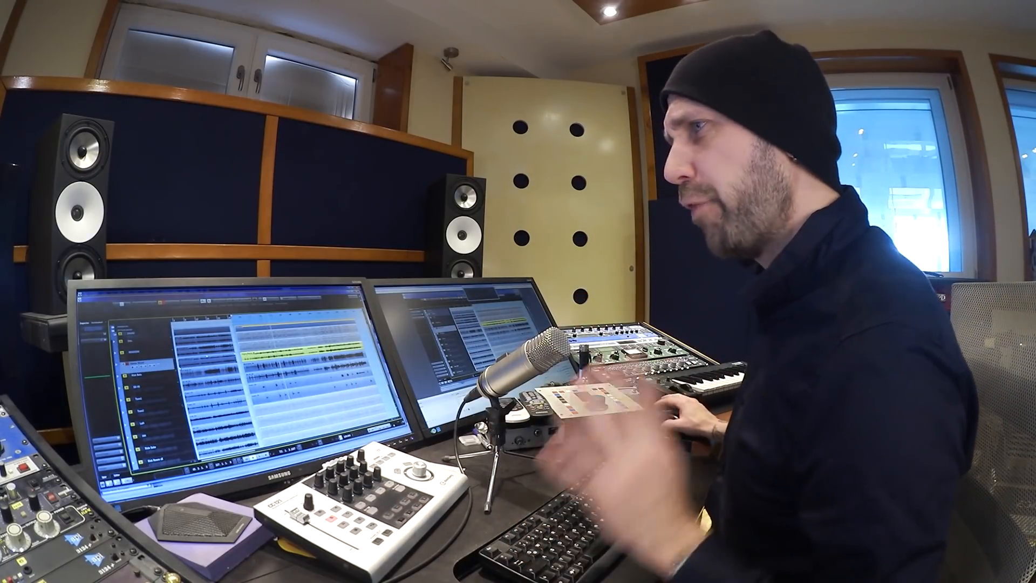
# - Load FabFilter Pro-Q into the second insert slot of the Stereo Wurst track and play back the highlighted section
pyautogui.click(96, 350)
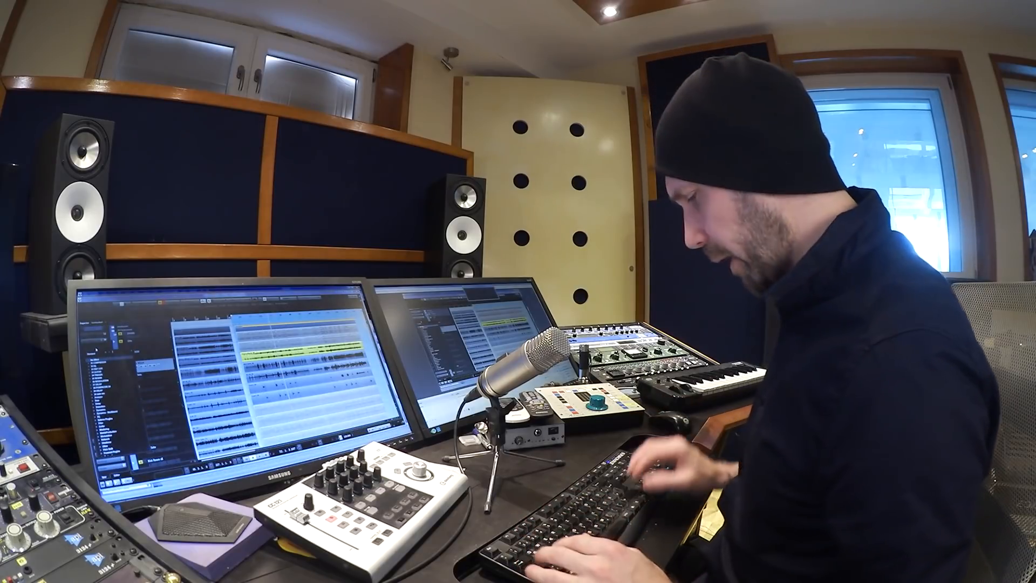
pyautogui.write('pro')
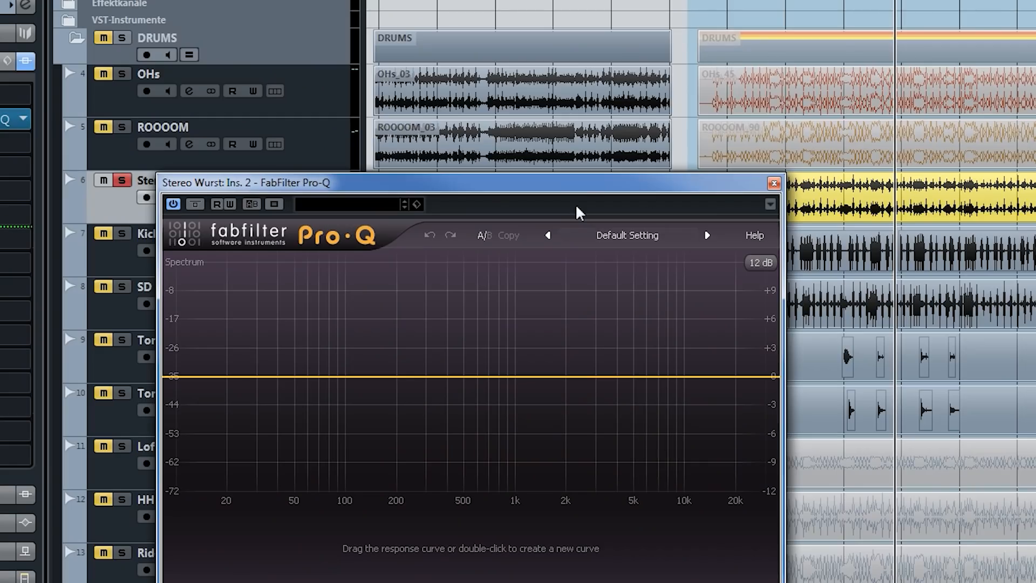
pyautogui.moveTo(577, 190); pyautogui.dragTo(575, 105)
pyautogui.click(864, 1)
pyautogui.press('space')
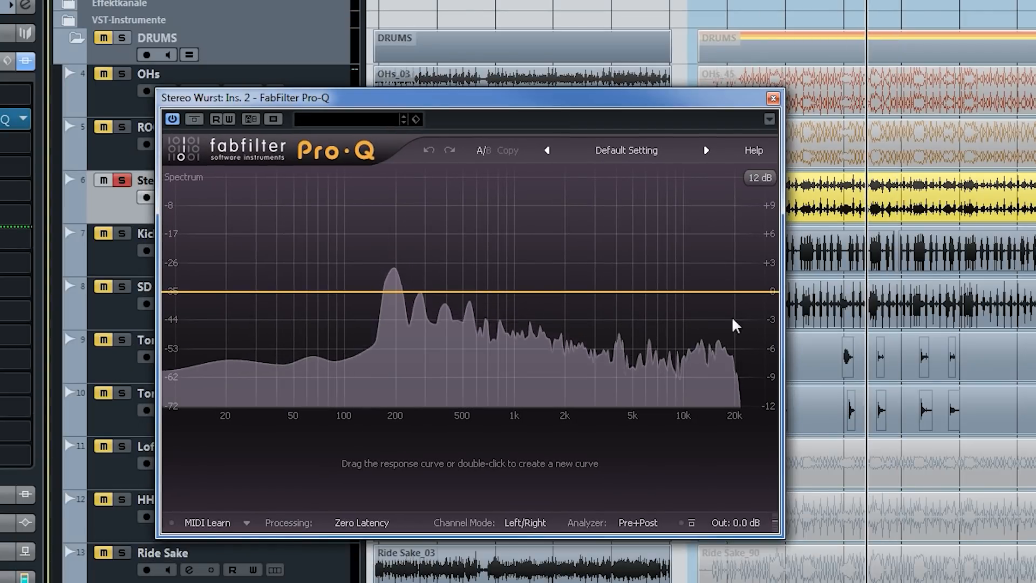
# - Add a 24 dB/oct high cut at about 13.4 kHz and compare the sound with that band bypassed
pyautogui.moveTo(762, 292); pyautogui.dragTo(706, 290)
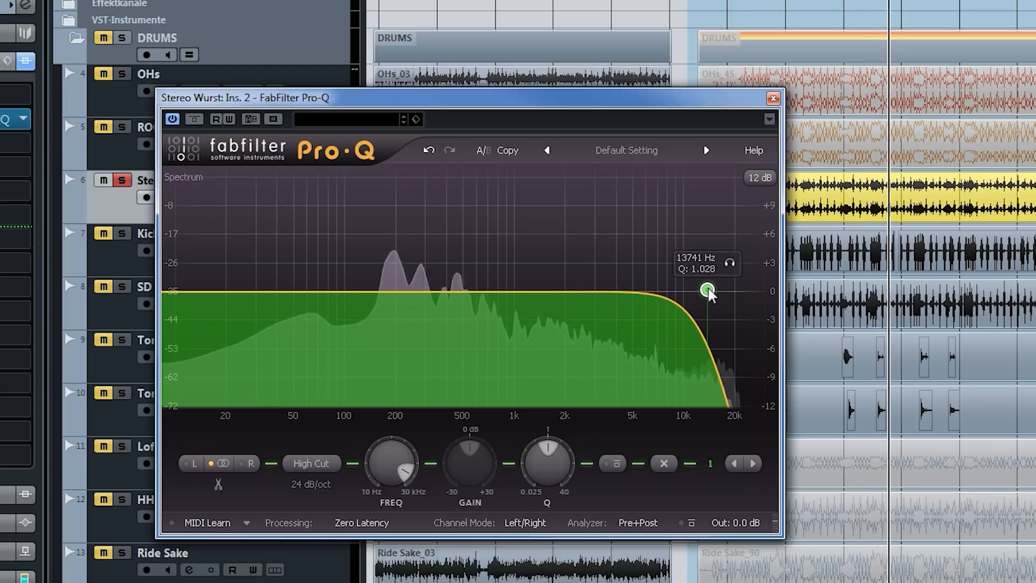
pyautogui.click(615, 463)
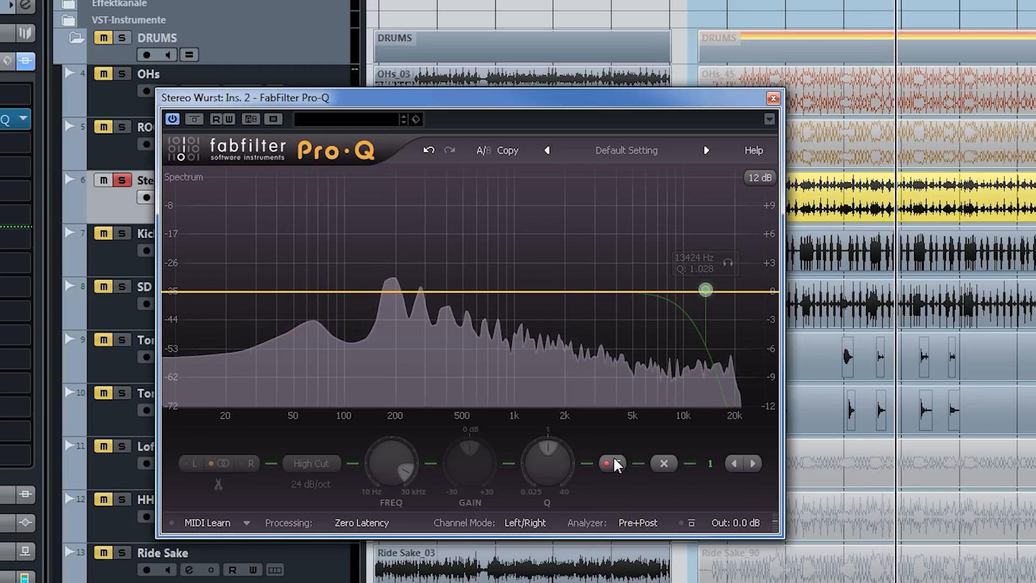
pyautogui.click(615, 463)
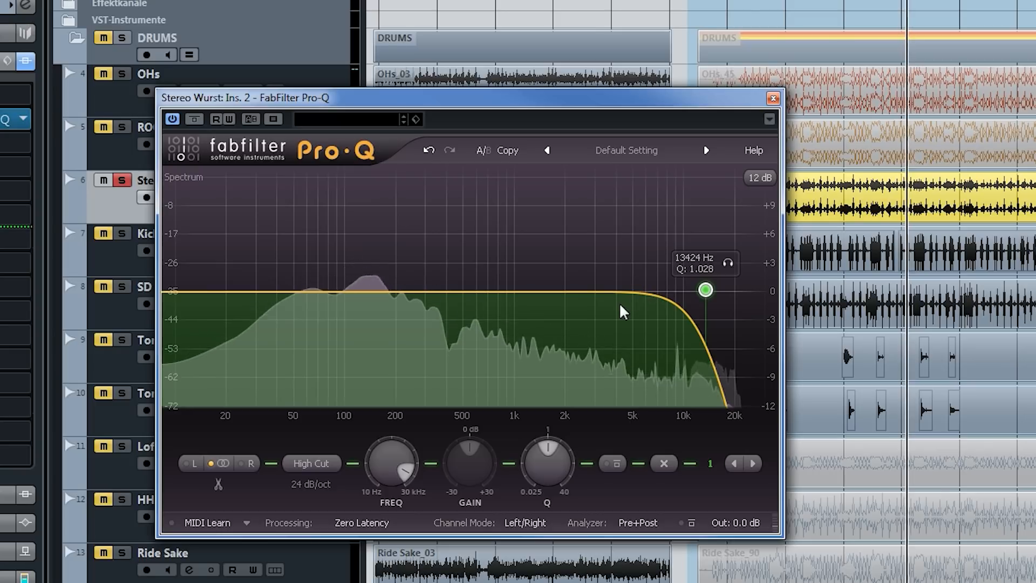
# - Add a bell band at about 2.2 kHz and set it to a gentle cut of about 1.3 dB
pyautogui.doubleClick(578, 292)
pyautogui.moveTo(578, 291); pyautogui.dragTo(566, 222)
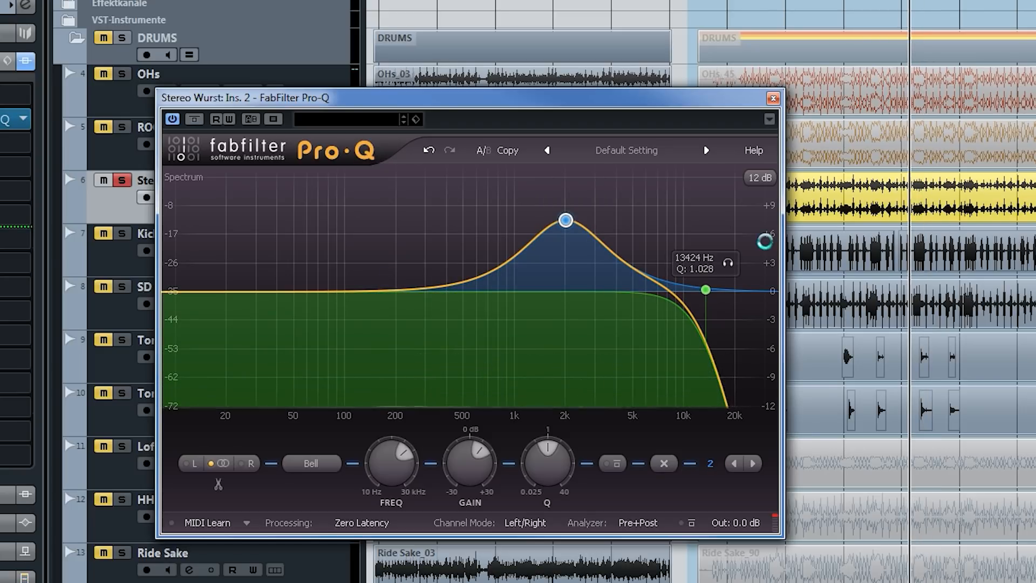
pyautogui.moveTo(565, 221); pyautogui.dragTo(568, 300)
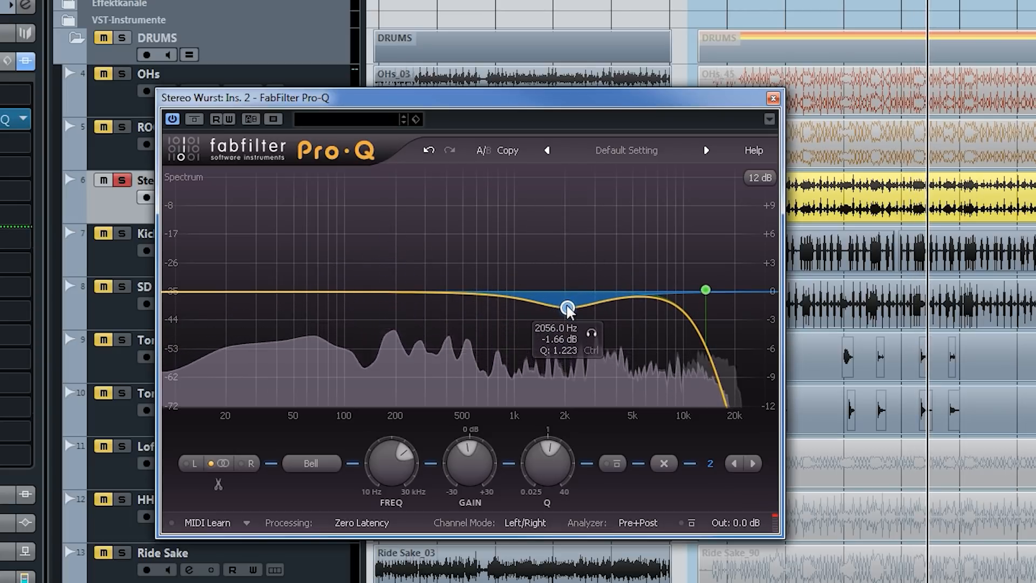
pyautogui.moveTo(567, 308); pyautogui.dragTo(569, 309)
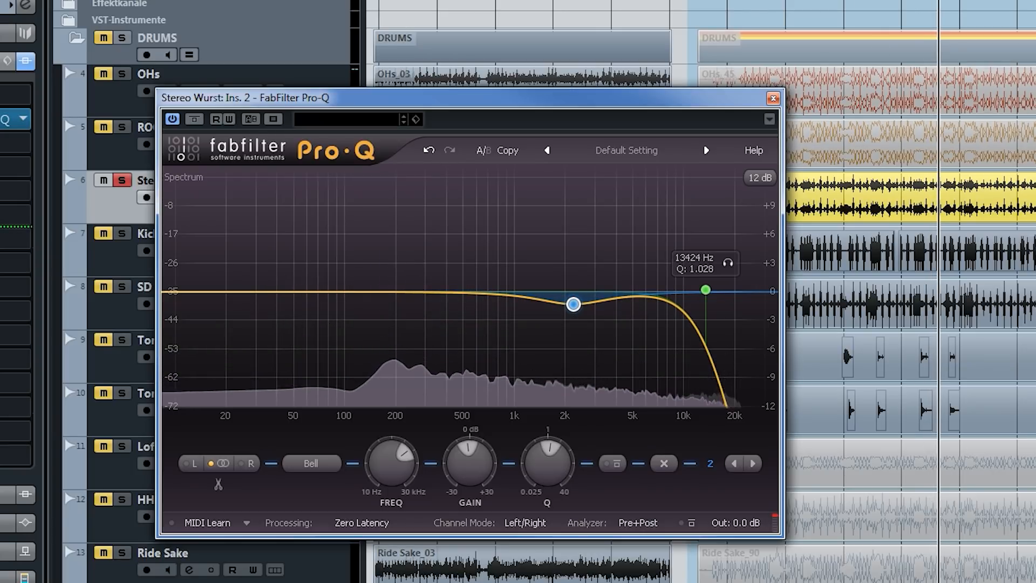
# - Add a low cut at about 47 Hz and a bell boost of about 2.4 dB at 113 Hz
pyautogui.moveTo(180, 291); pyautogui.dragTo(218, 287)
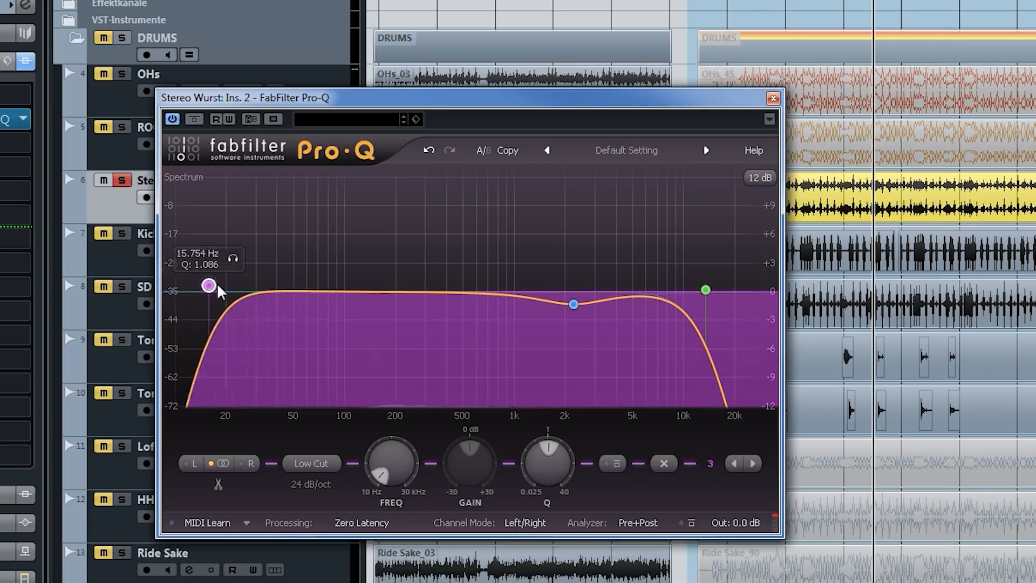
pyautogui.moveTo(285, 286); pyautogui.dragTo(354, 269)
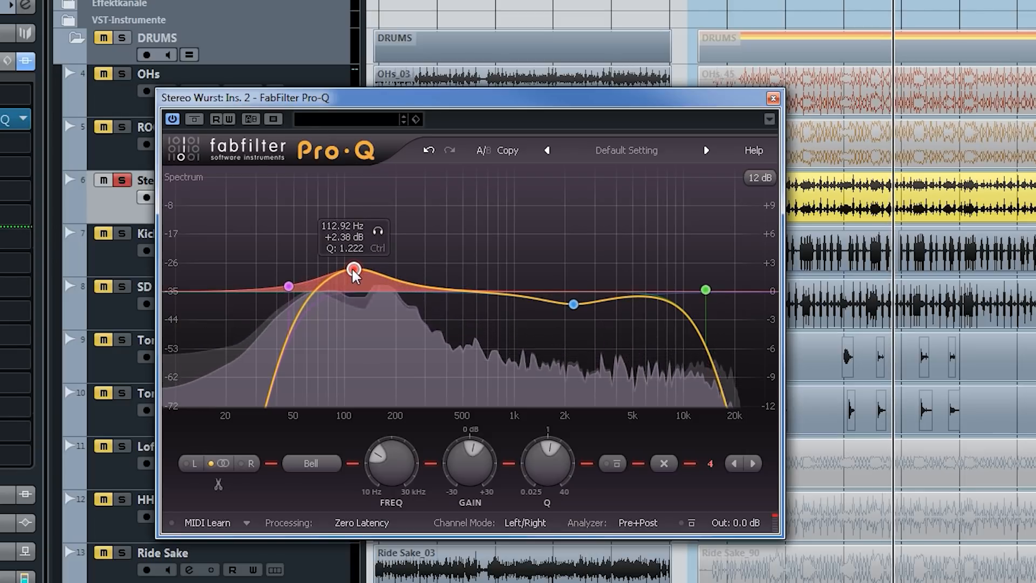
# - Add a shallow bell cut in the low mids between 200 and 500 Hz and compare the EQ with its insert bypassed
pyautogui.moveTo(429, 290)
pyautogui.mouseDown()
pyautogui.moveTo(463, 243)
pyautogui.moveTo(439, 254)
pyautogui.moveTo(452, 315)
pyautogui.moveTo(458, 239)
pyautogui.moveTo(438, 308)
pyautogui.mouseUp()
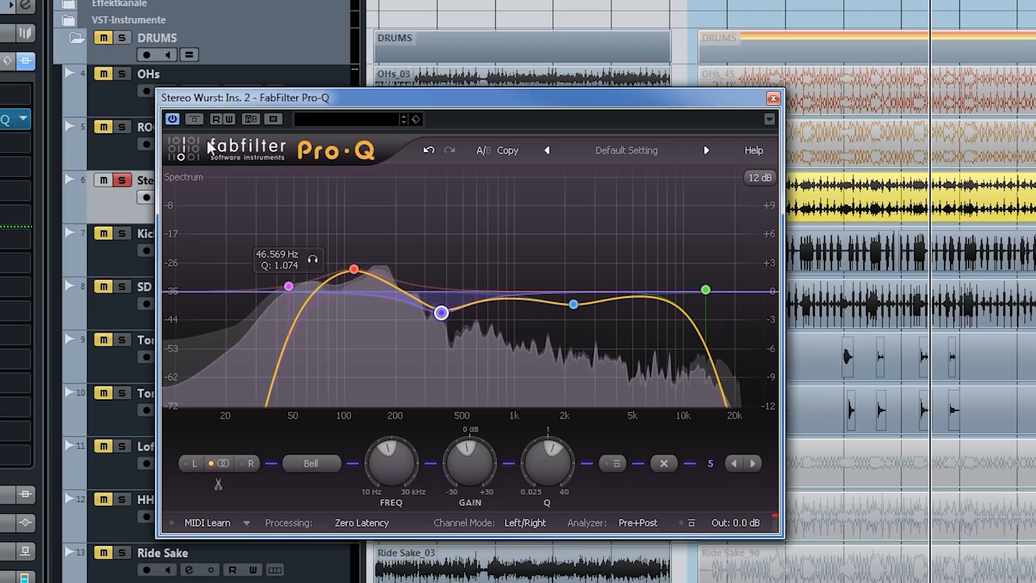
pyautogui.click(195, 119)
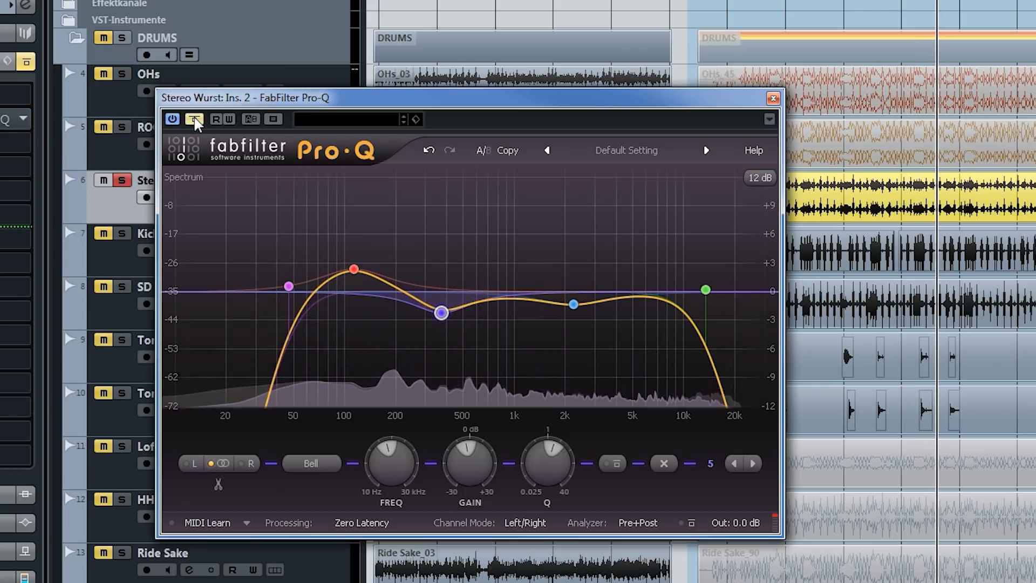
pyautogui.click(195, 119)
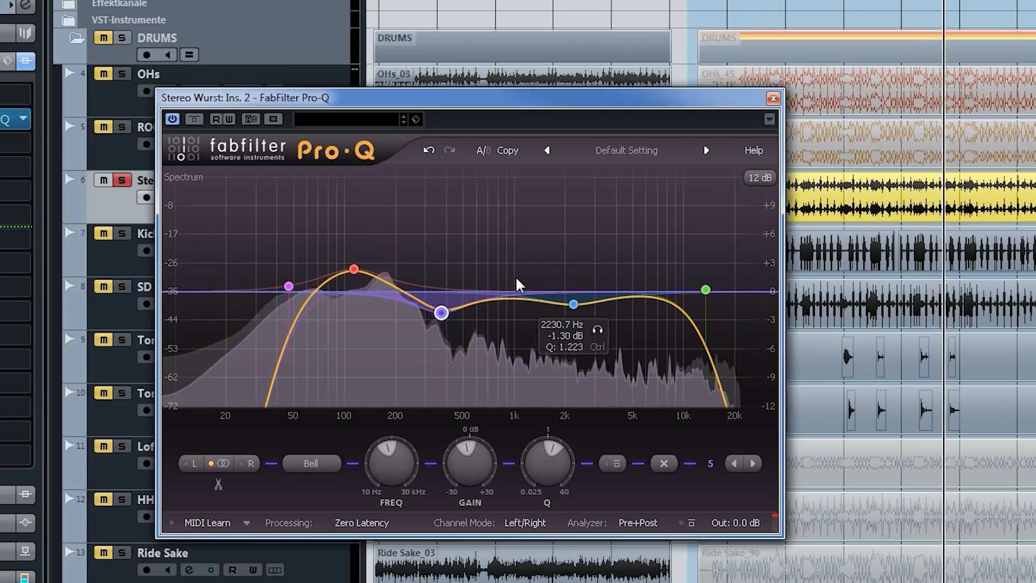
pyautogui.press('space')
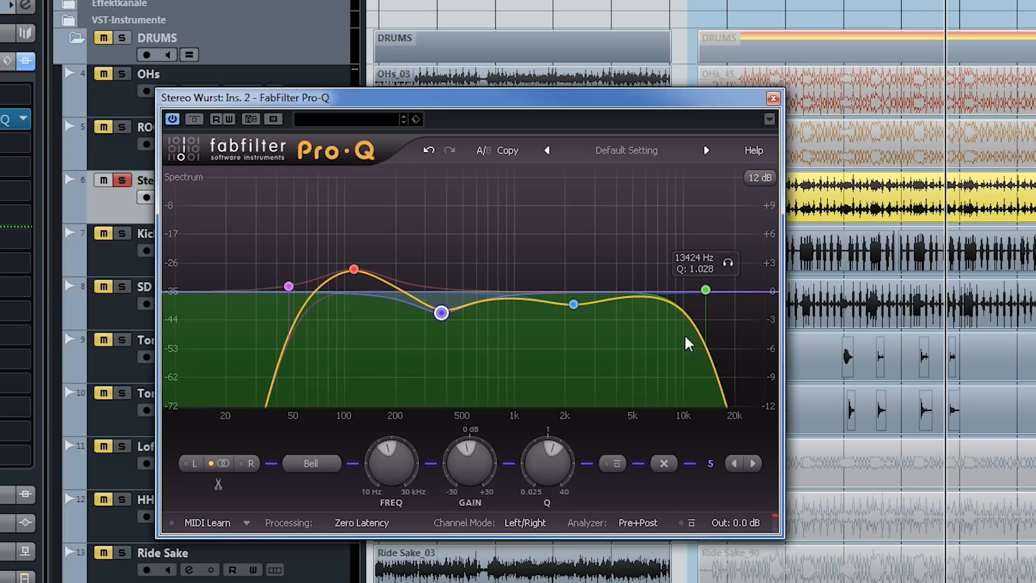
# - Play the equalized Stereo Wurst track from an earlier position and close the Pro-Q window
pyautogui.click(819, 0)
pyautogui.press('space')
pyautogui.moveTo(626, 105); pyautogui.dragTo(767, 82)
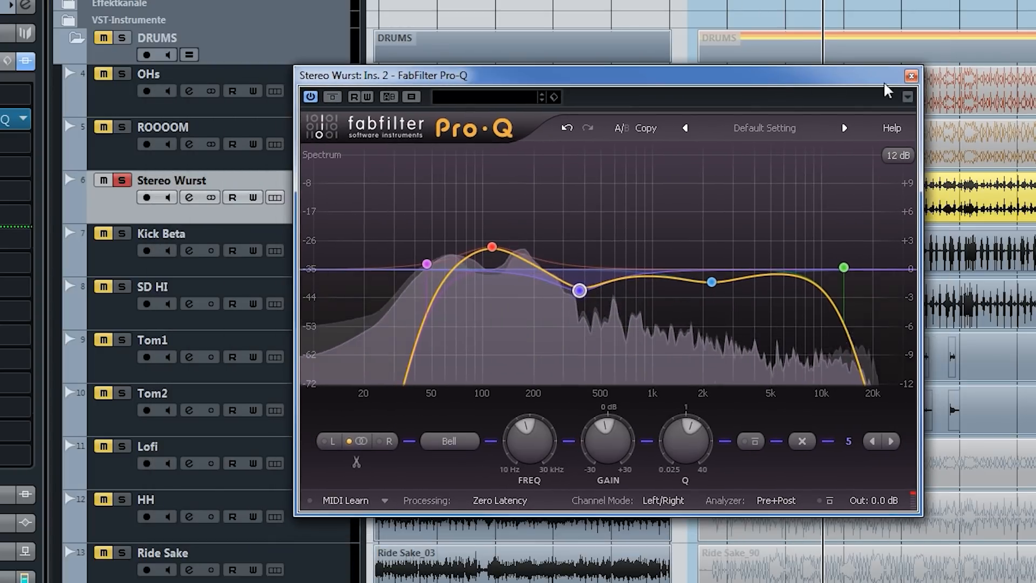
pyautogui.click(912, 76)
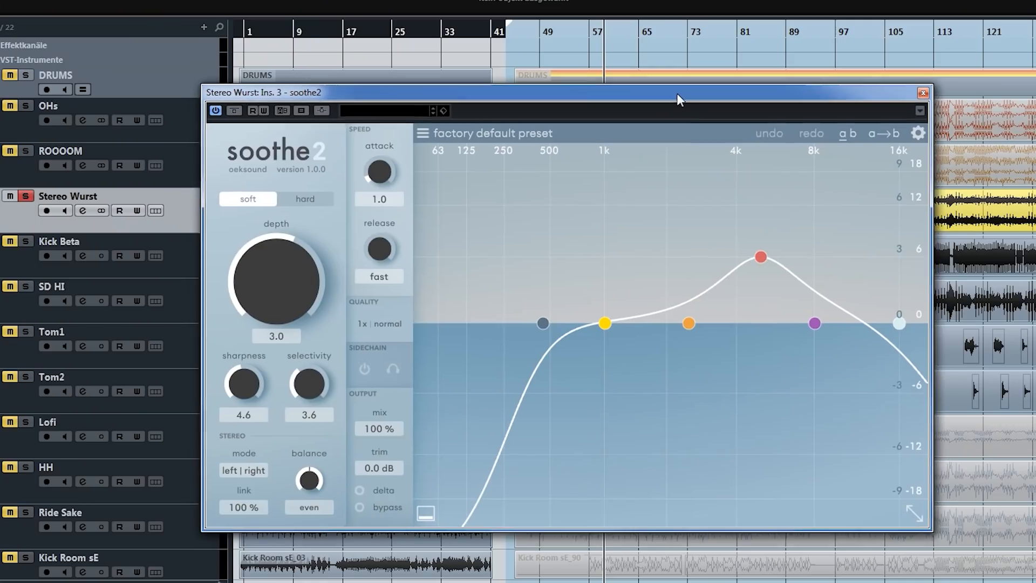
# - In soothe2 on Stereo Wurst, set band 3 to 2.6 kHz with 6.9 dB sensitivity and the low cut to about 760 Hz
pyautogui.moveTo(761, 257); pyautogui.dragTo(691, 245)
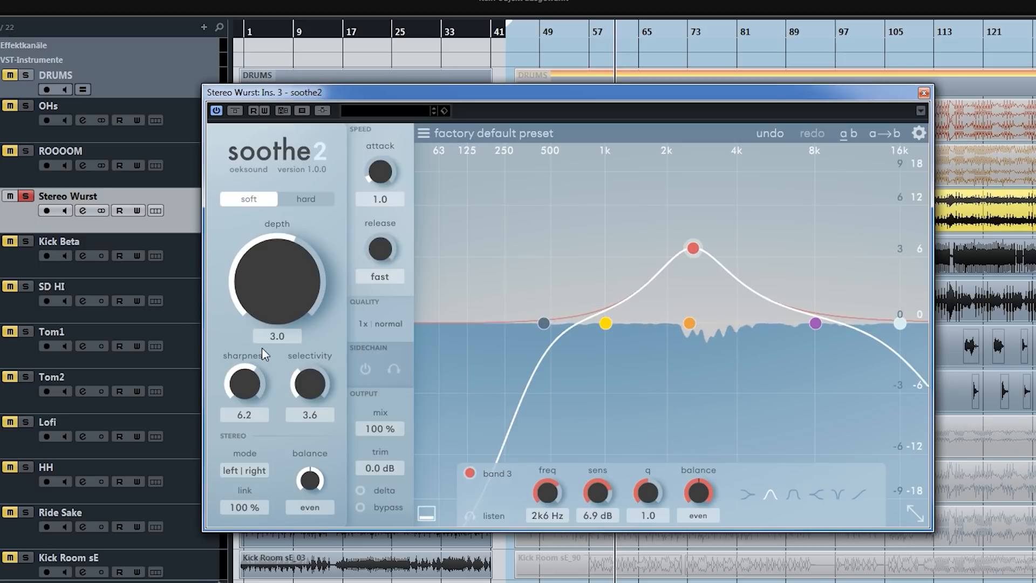
pyautogui.moveTo(538, 325); pyautogui.dragTo(578, 325)
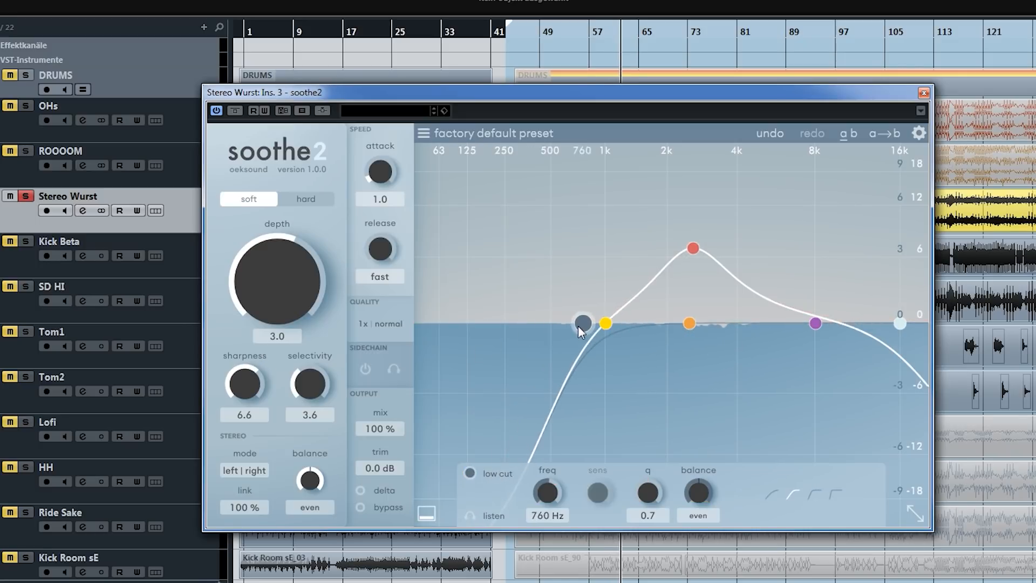
# - Raise soothe2's band 4 to more than 5 dB sensitivity at about 12 kHz or slightly above, and disable the high cut
pyautogui.moveTo(822, 321); pyautogui.dragTo(856, 278)
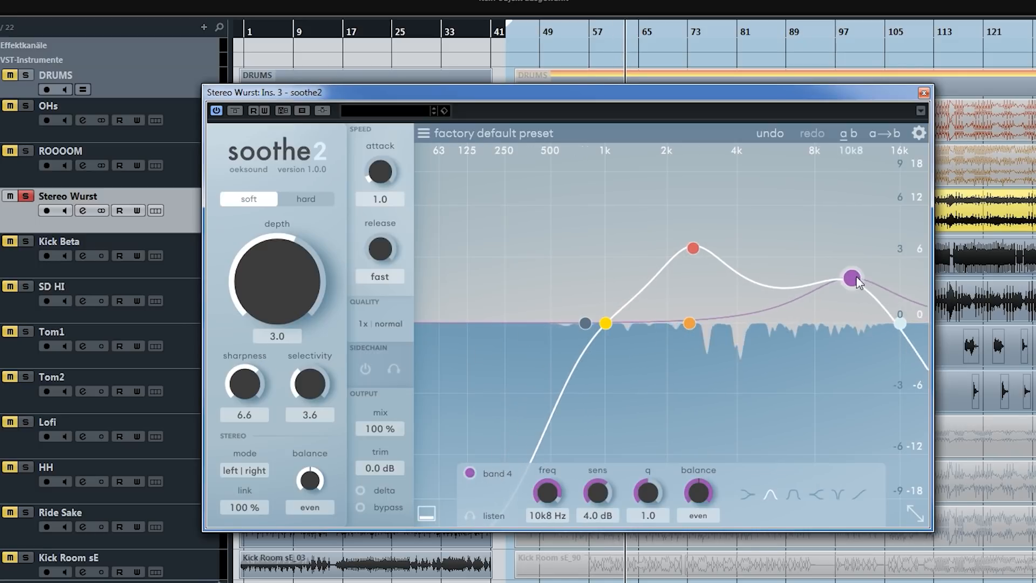
pyautogui.click(902, 321)
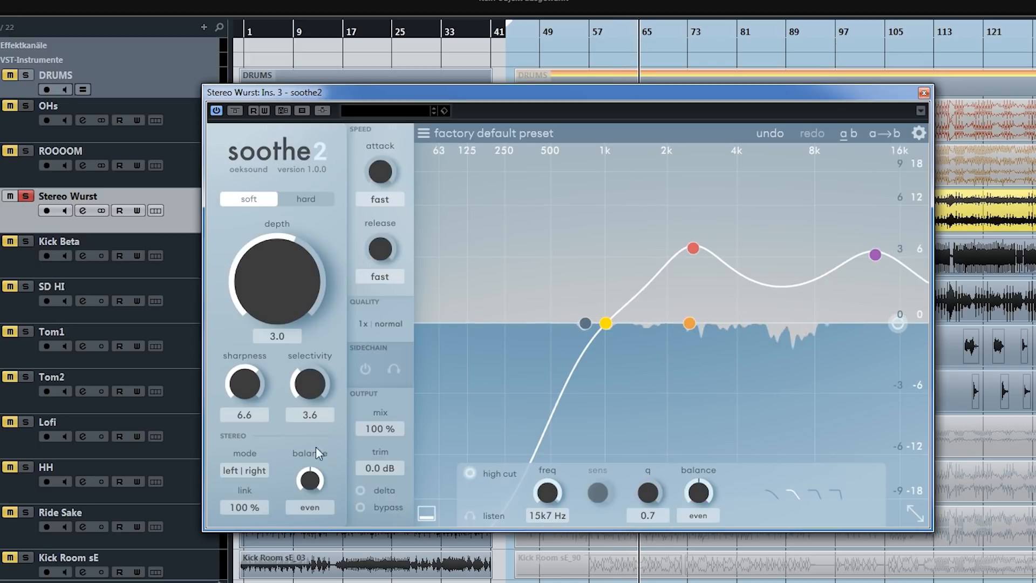
# - Audition soothe2's delta signal and the bypassed sound, and reduce the depth to 2.3
pyautogui.click(361, 491)
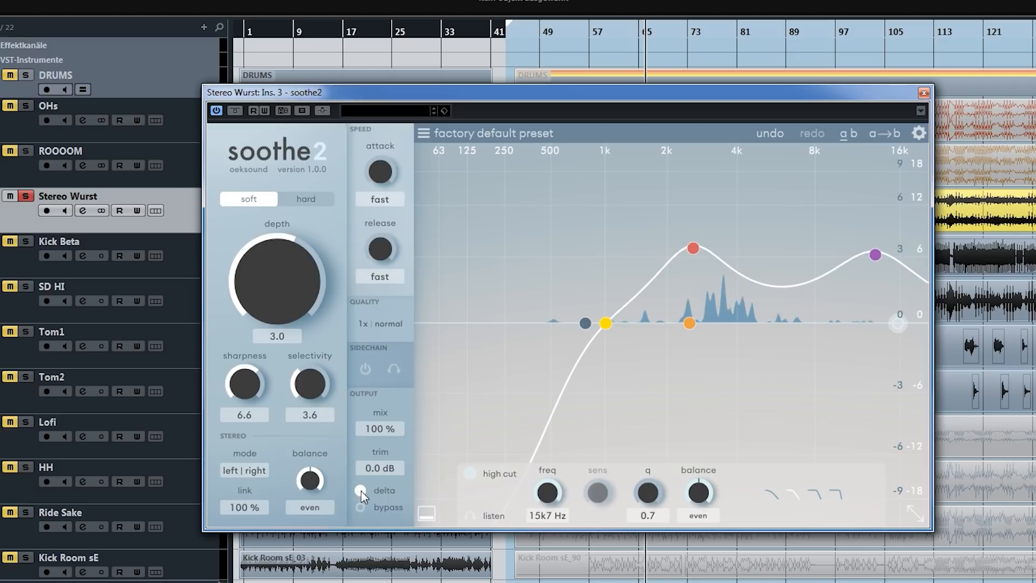
pyautogui.click(360, 491)
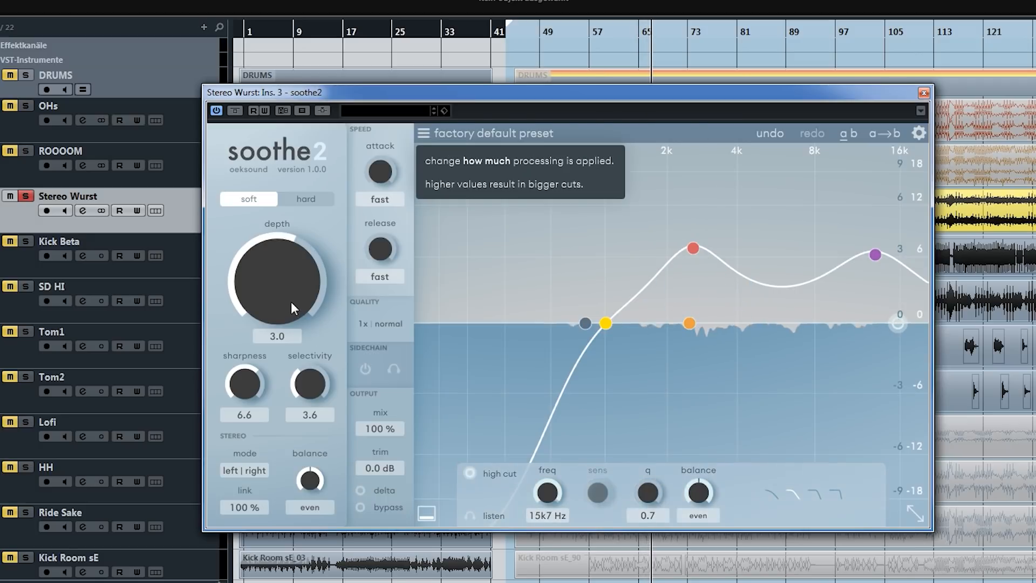
pyautogui.click(235, 111)
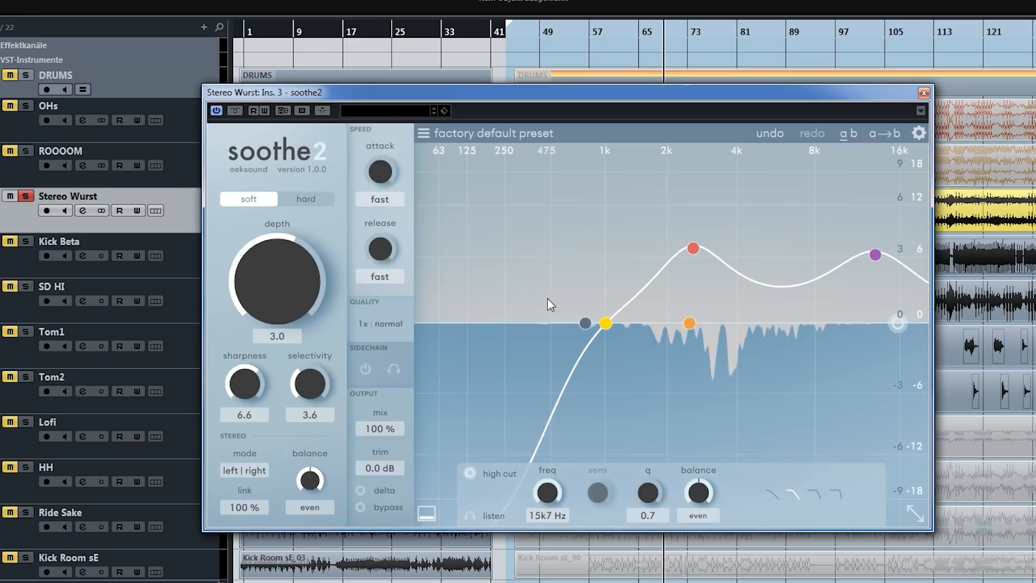
pyautogui.moveTo(283, 286); pyautogui.dragTo(280, 290)
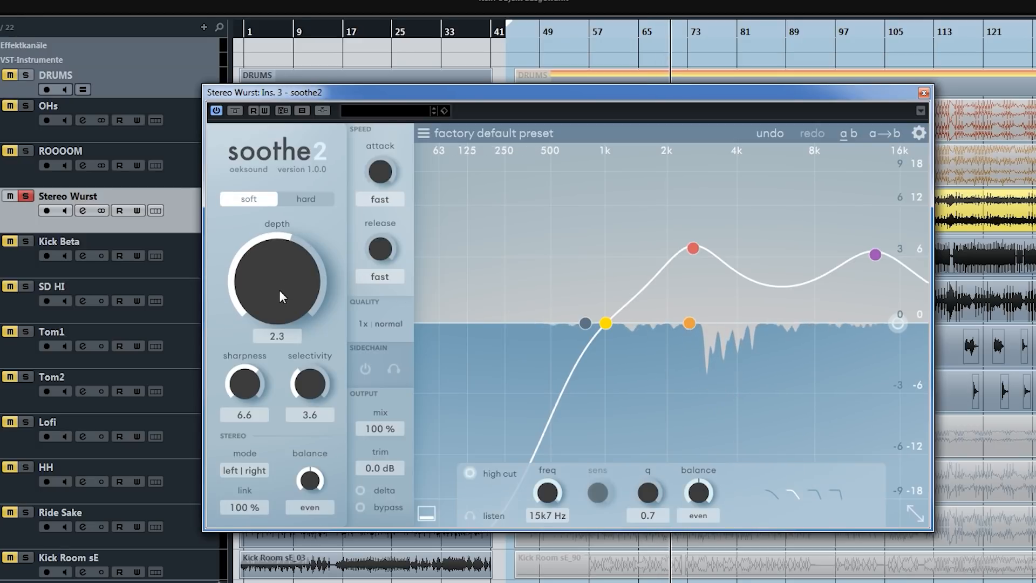